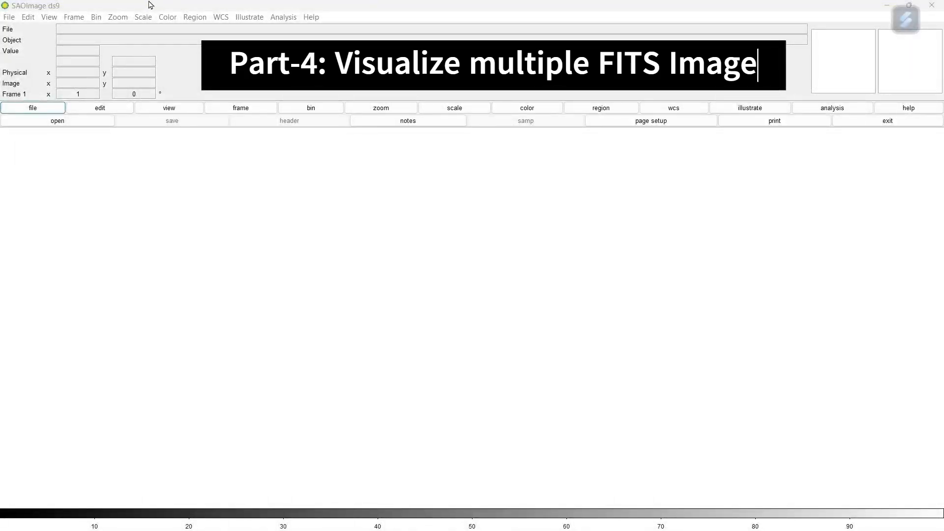
# Switch the display to tiled frames and add a second new frame
pyautogui.click(73, 17)
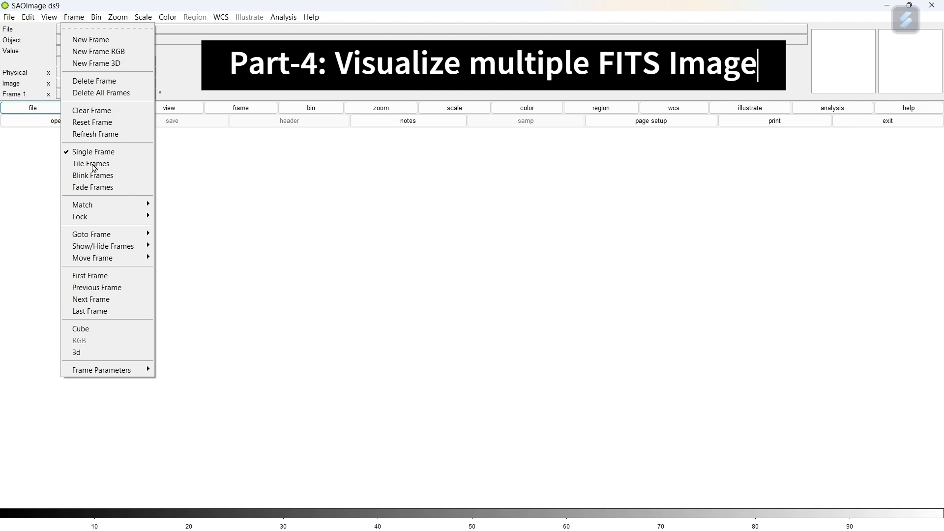
pyautogui.click(93, 167)
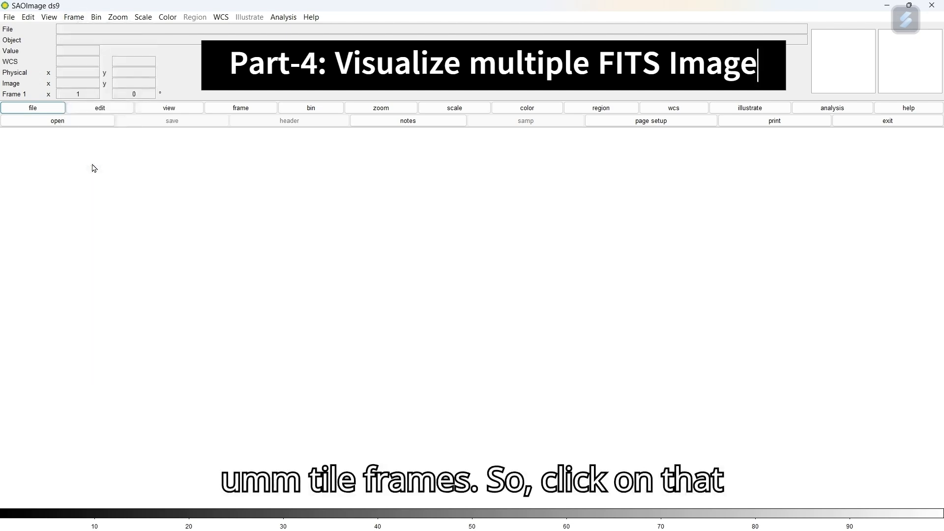
pyautogui.click(78, 22)
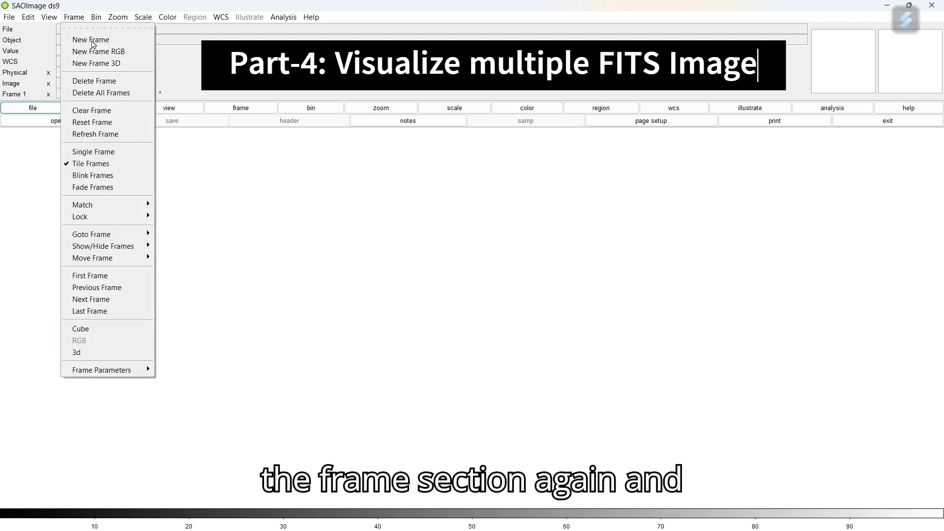
pyautogui.click(93, 40)
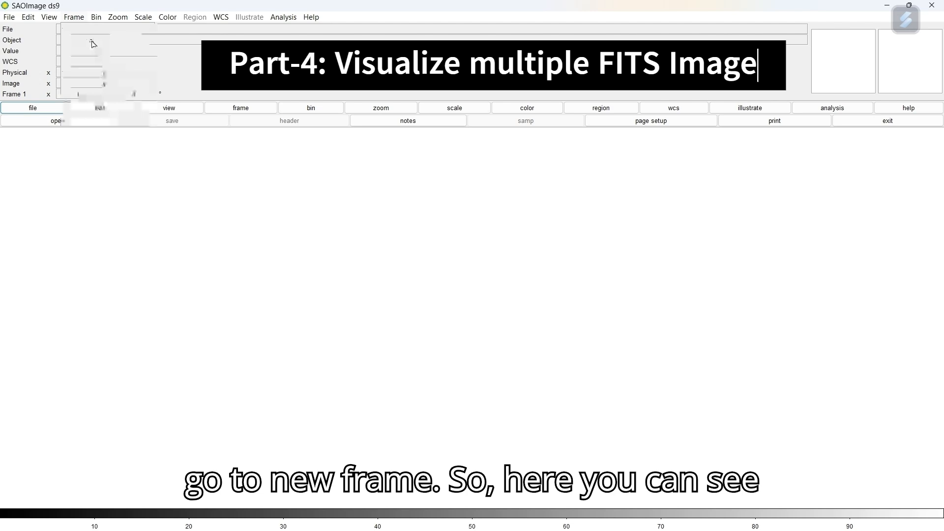
pyautogui.click(242, 345)
pyautogui.click(549, 326)
pyautogui.click(306, 281)
pyautogui.click(641, 263)
pyautogui.click(272, 224)
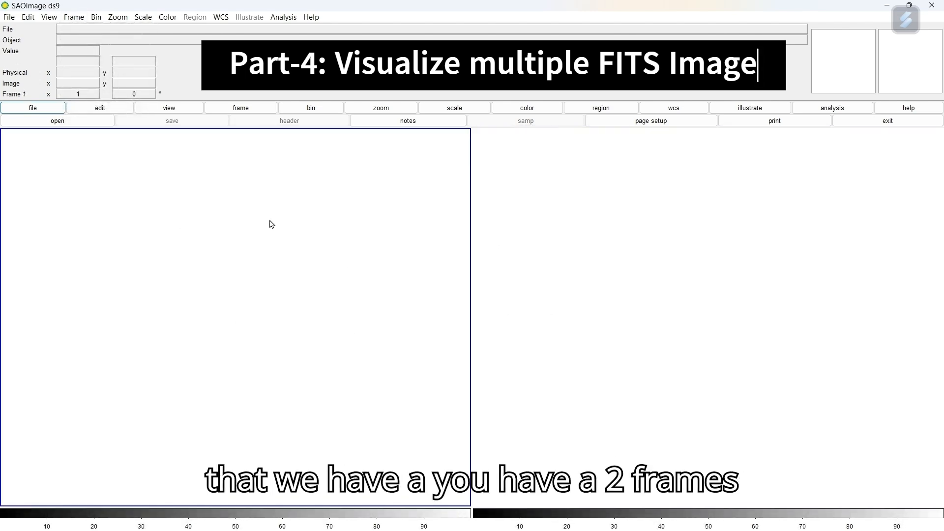
pyautogui.click(588, 236)
pyautogui.click(404, 207)
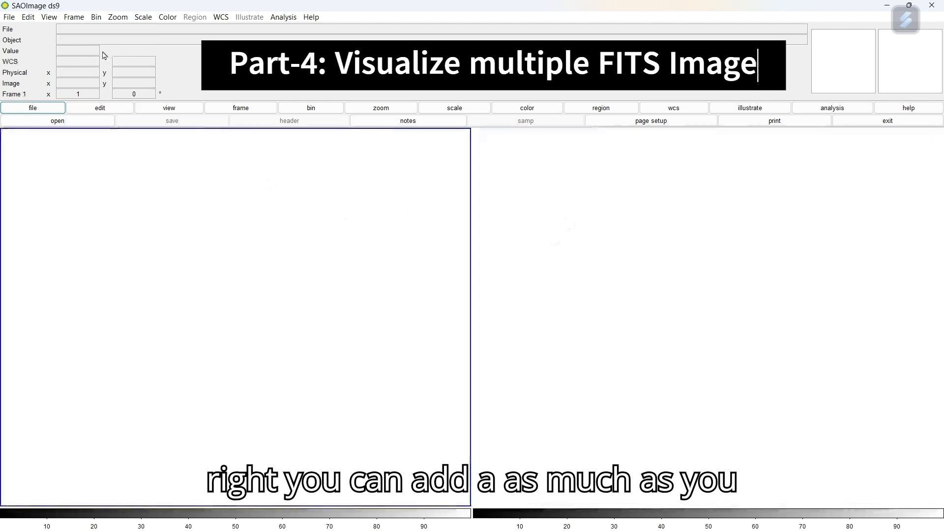
# Add a third and a fourth new frame to the tiled display and select the frames in turn
pyautogui.click(72, 20)
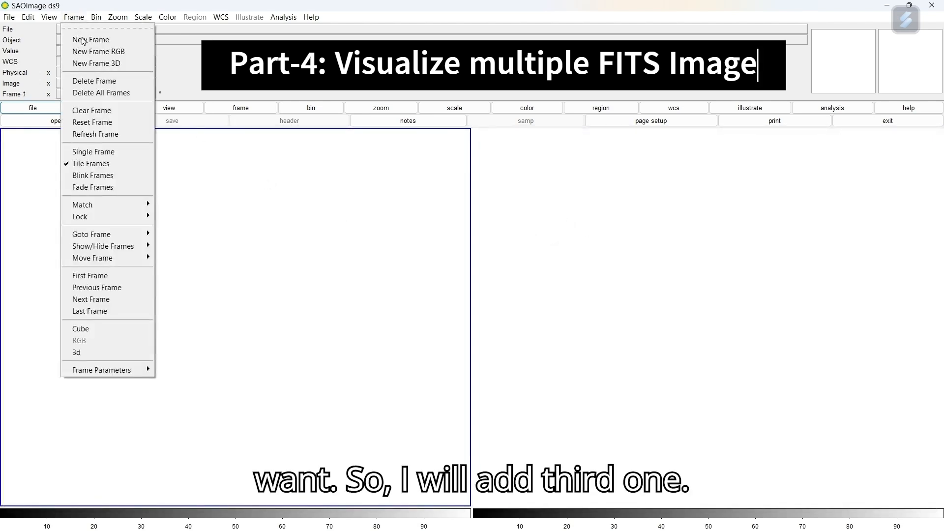
pyautogui.click(83, 40)
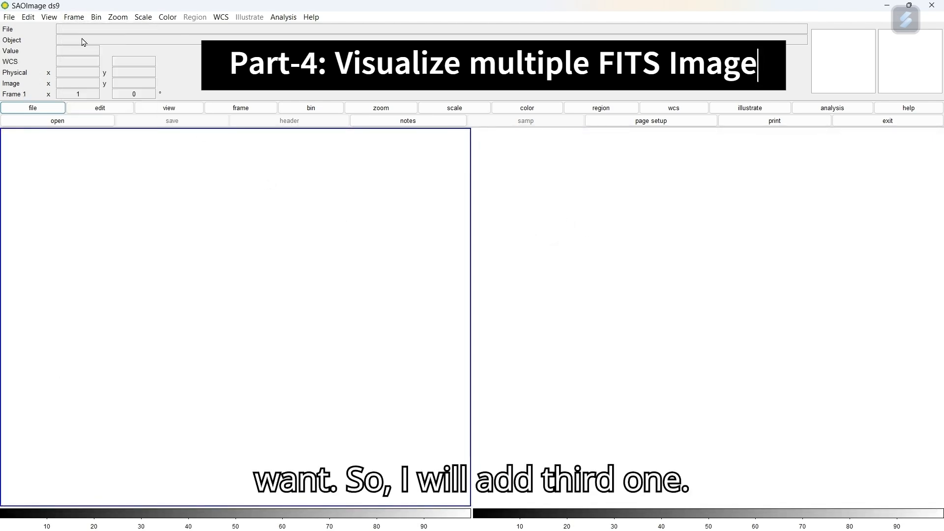
pyautogui.click(230, 251)
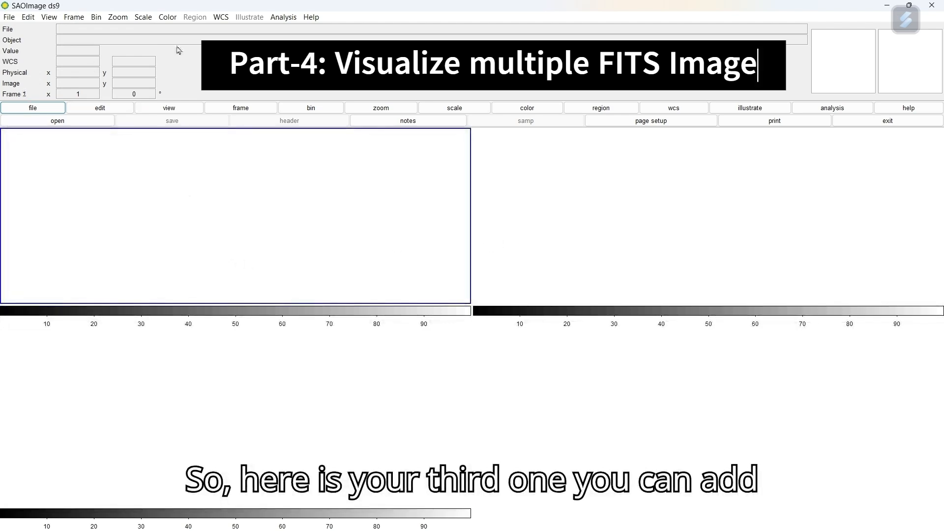
pyautogui.click(73, 16)
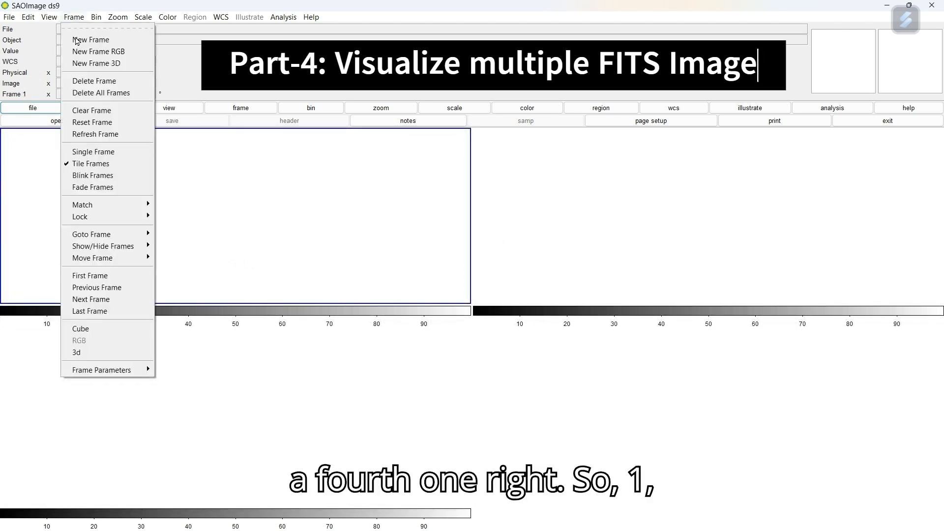
pyautogui.click(77, 41)
pyautogui.click(308, 269)
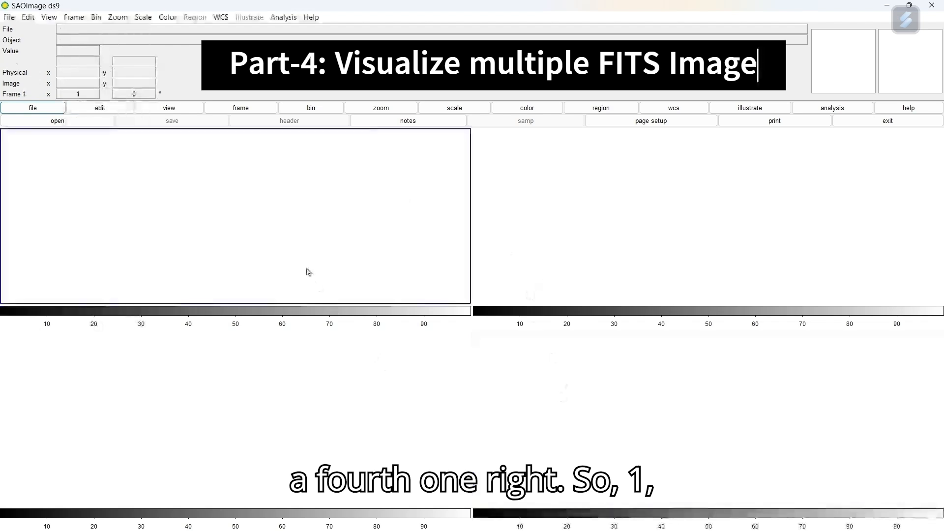
pyautogui.click(540, 268)
pyautogui.click(308, 383)
pyautogui.click(615, 386)
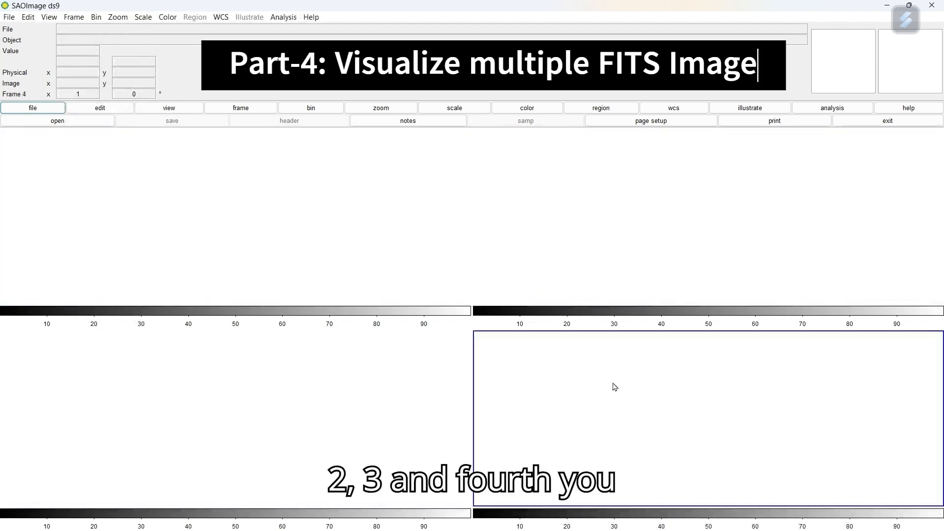
# Delete the first two of the tiled frames so that two remain
pyautogui.click(371, 267)
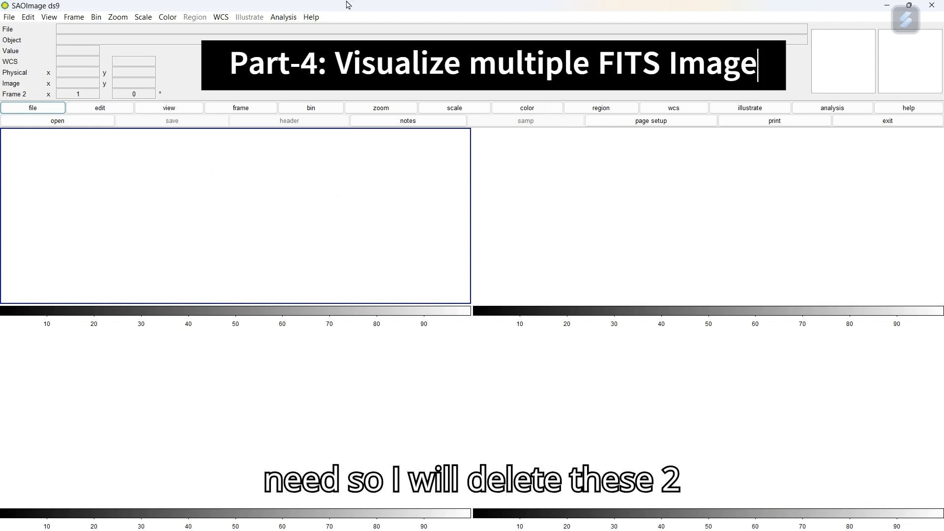
pyautogui.click(72, 18)
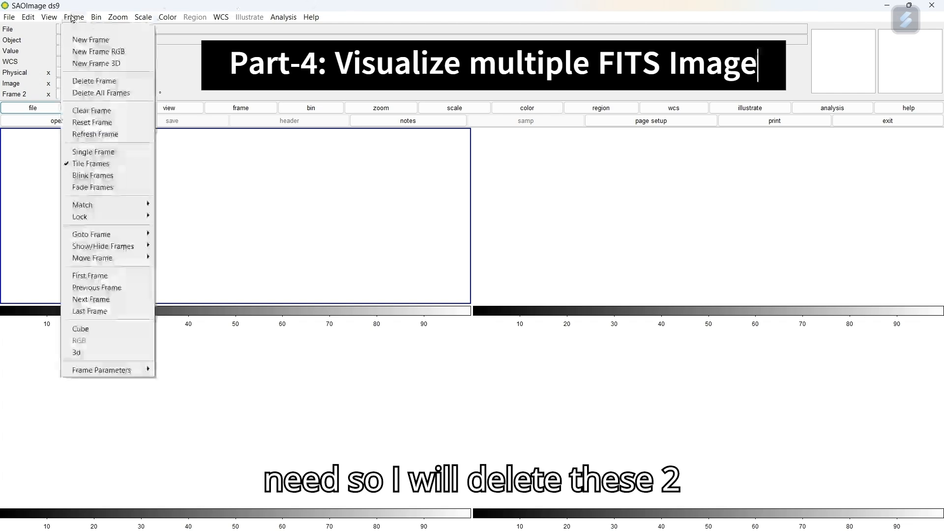
pyautogui.click(91, 83)
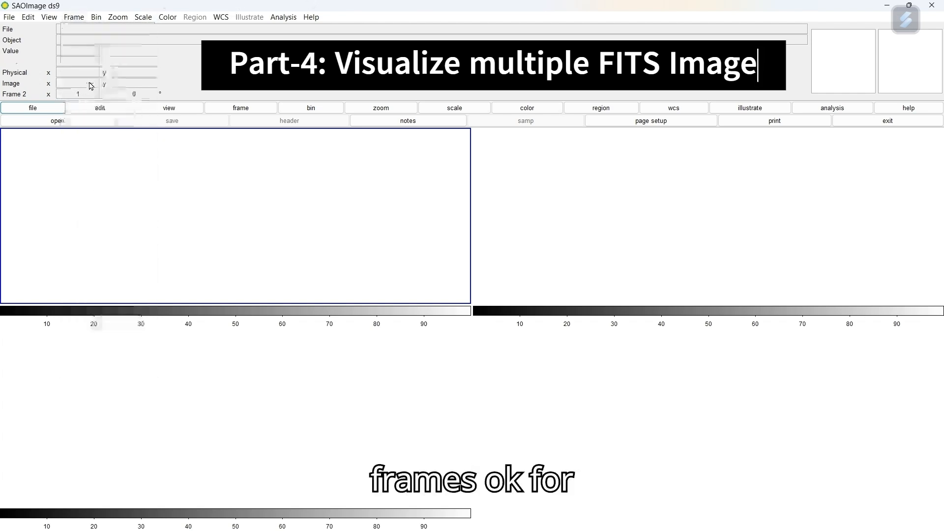
pyautogui.click(80, 18)
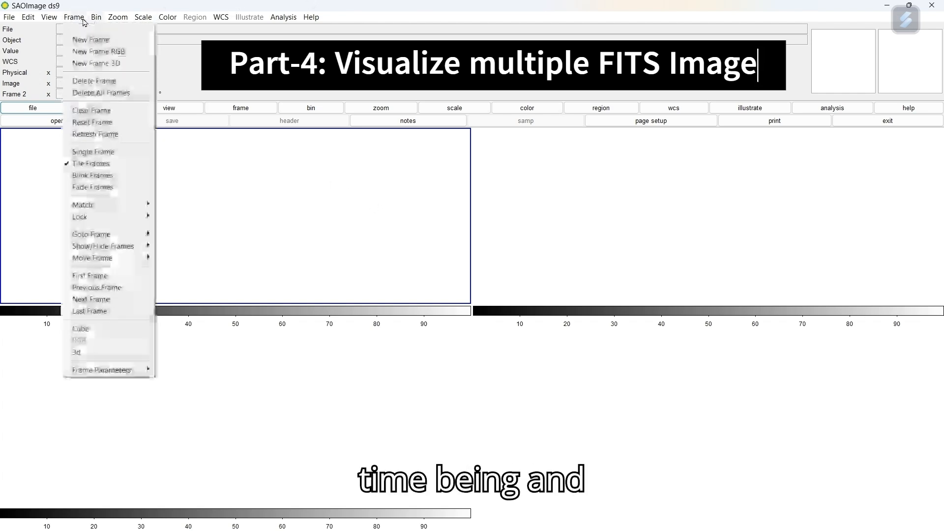
pyautogui.click(92, 82)
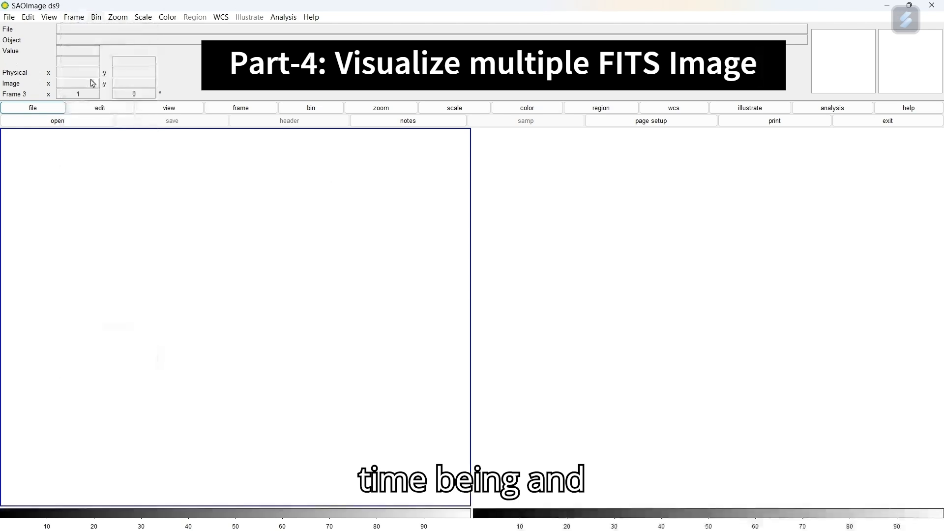
# Open r_cut.fits in the left of the two tiled frames
pyautogui.click(661, 316)
pyautogui.click(259, 204)
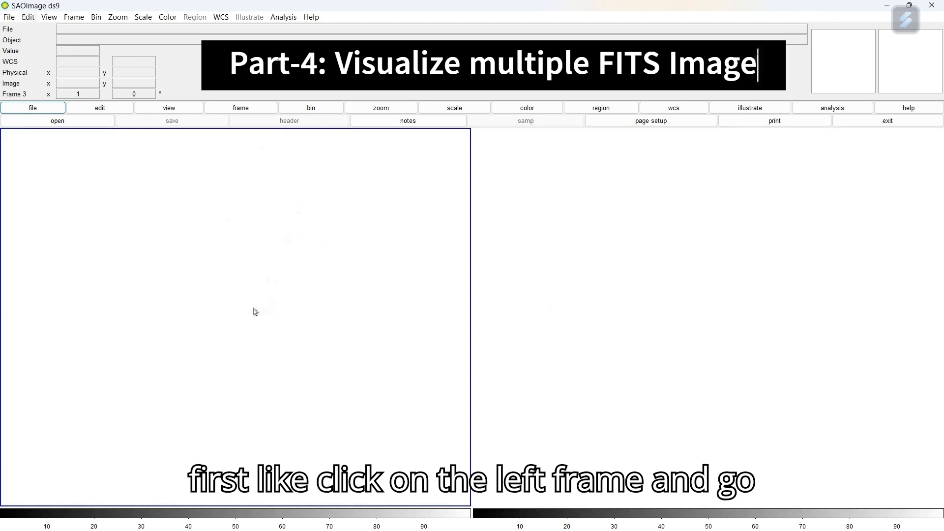
pyautogui.click(10, 18)
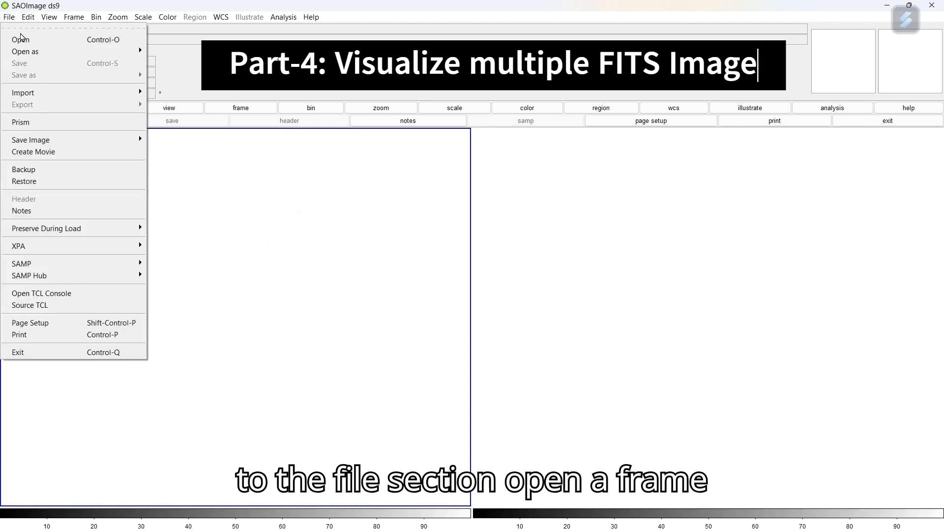
pyautogui.click(21, 40)
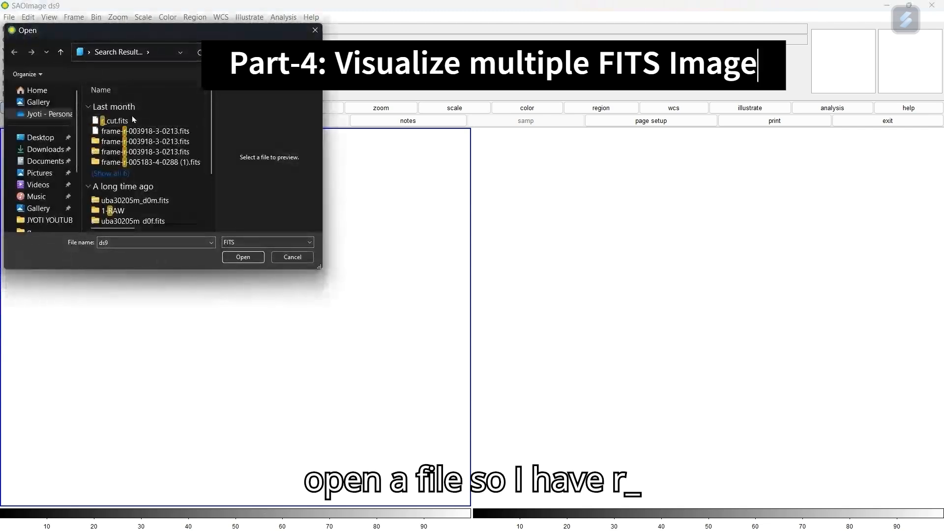
pyautogui.click(233, 258)
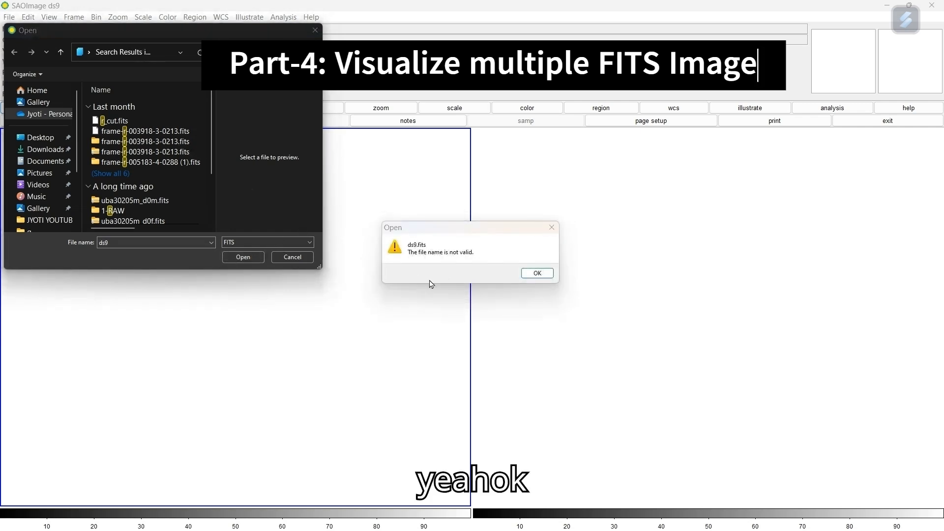
pyautogui.click(535, 272)
pyautogui.click(115, 120)
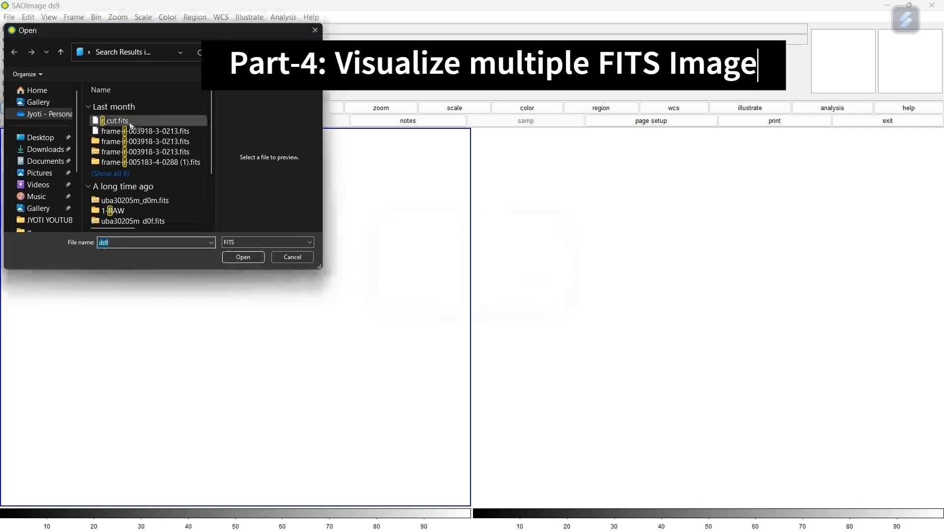
pyautogui.click(243, 257)
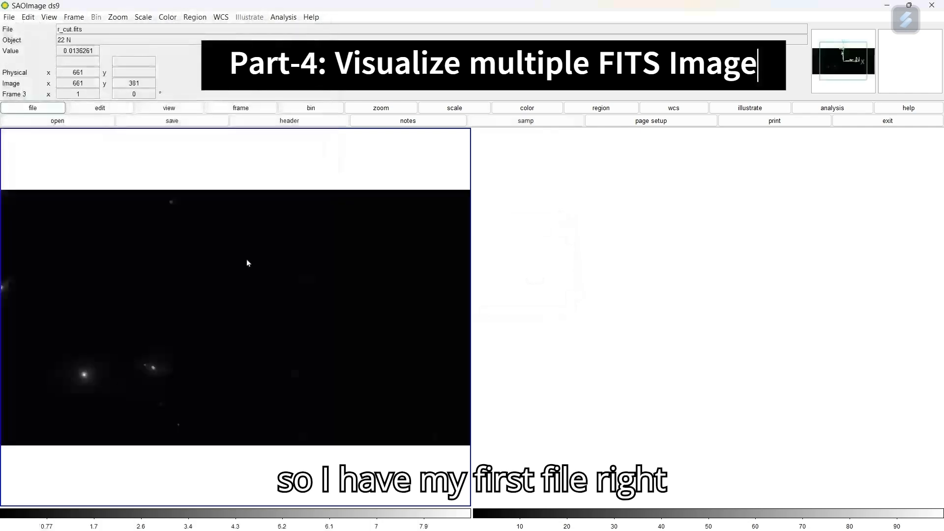
# Open g_cut.fits from the Downloads folder in the empty right-hand frame
pyautogui.click(717, 304)
pyautogui.click(11, 18)
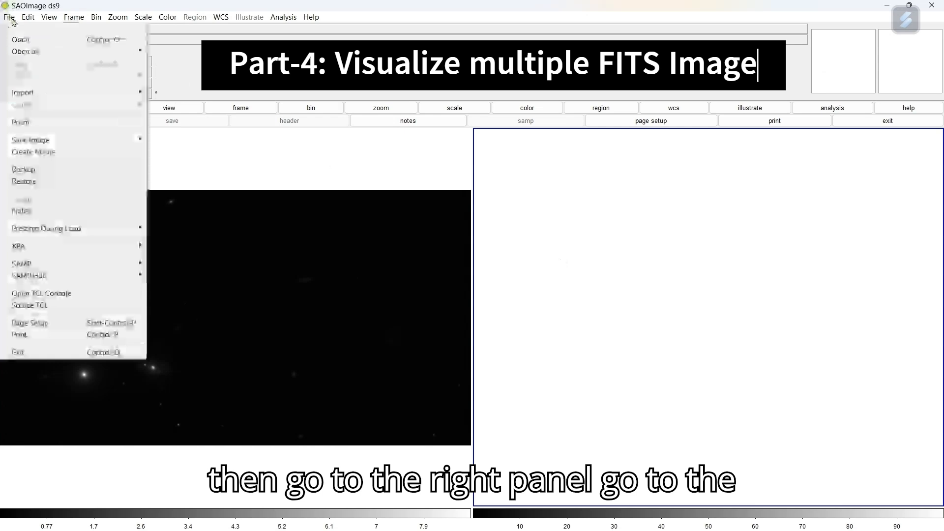
pyautogui.click(21, 39)
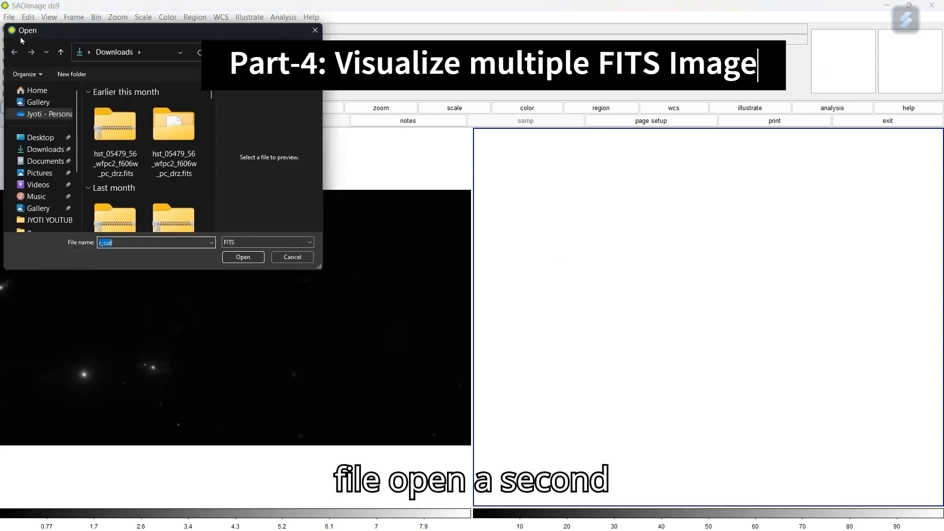
pyautogui.scroll(-3, 182, 167)
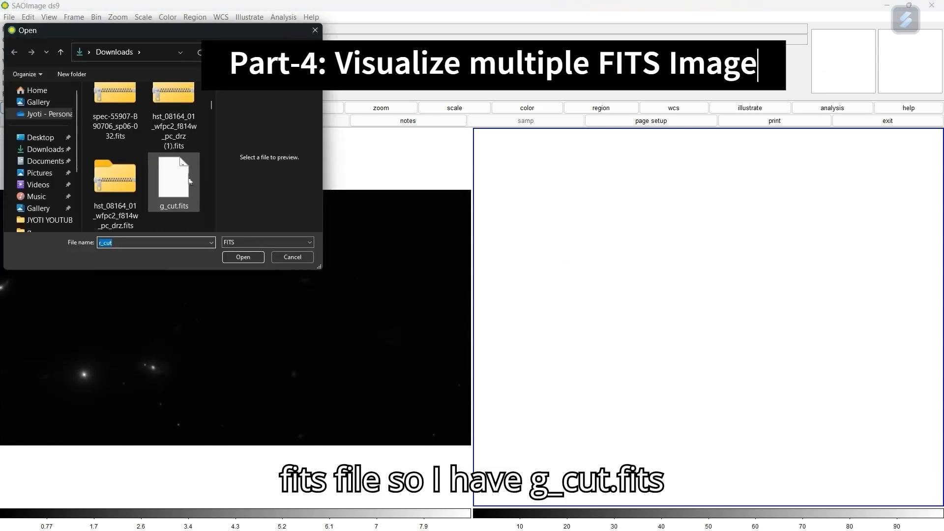
pyautogui.click(243, 257)
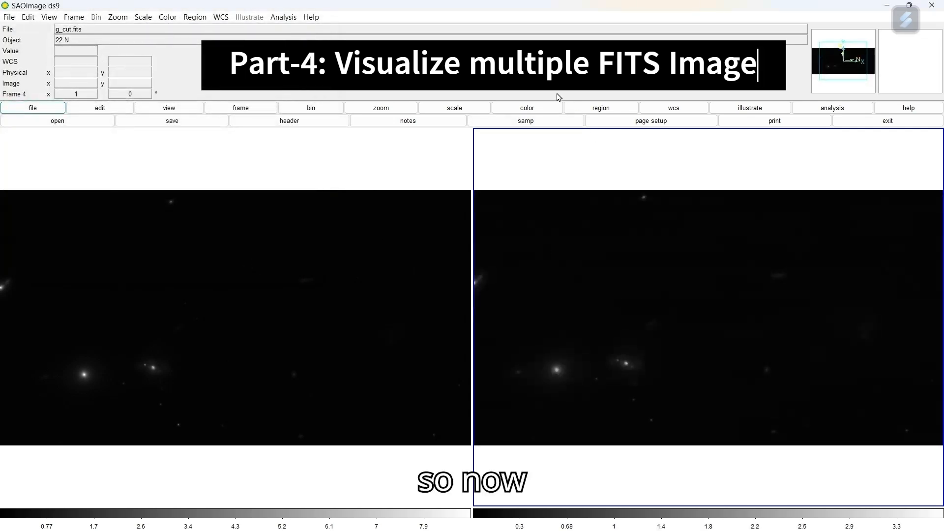
# Apply zscale scaling to the g_cut.fits image and to the r_cut.fits image
pyautogui.click(455, 108)
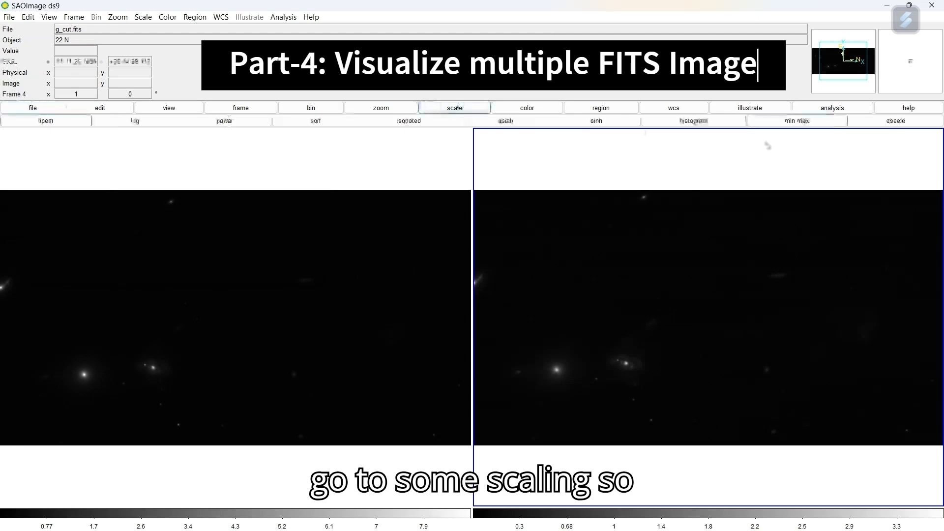
pyautogui.click(908, 124)
pyautogui.click(363, 257)
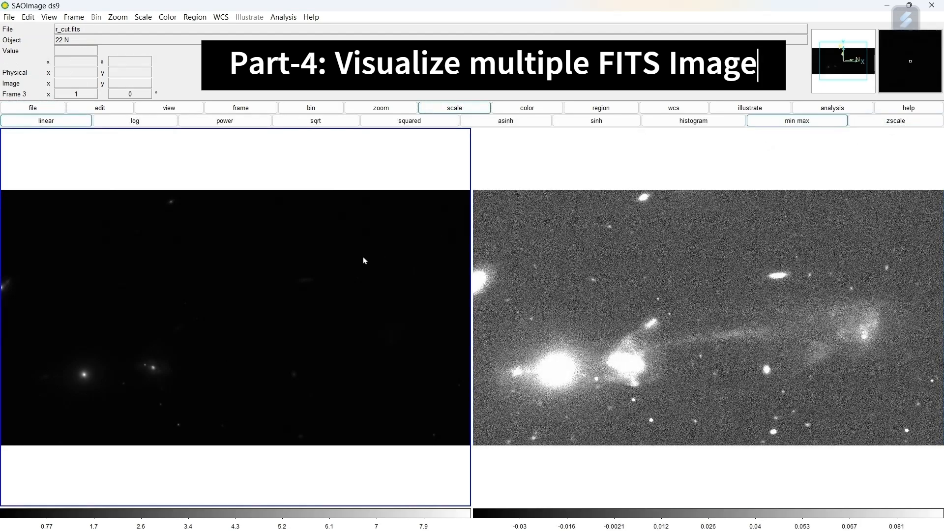
pyautogui.click(886, 124)
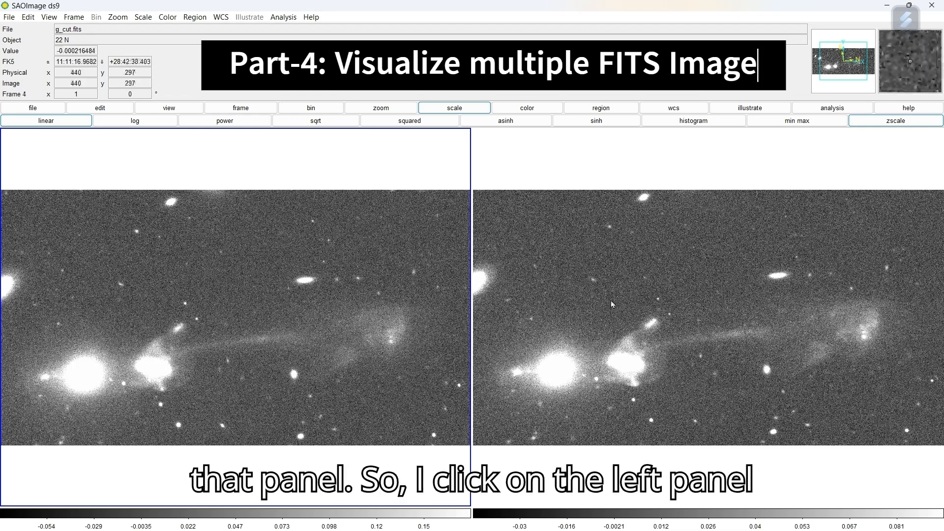
# Try several colormaps, including a and he, on the r_cut.fits image and settle on heat
pyautogui.click(543, 107)
pyautogui.click(150, 121)
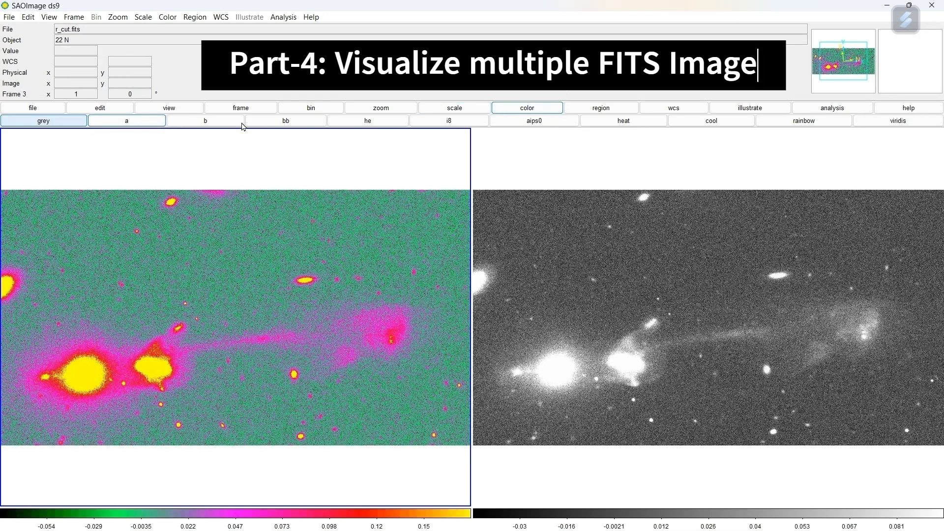
pyautogui.click(241, 123)
pyautogui.click(285, 120)
pyautogui.click(378, 123)
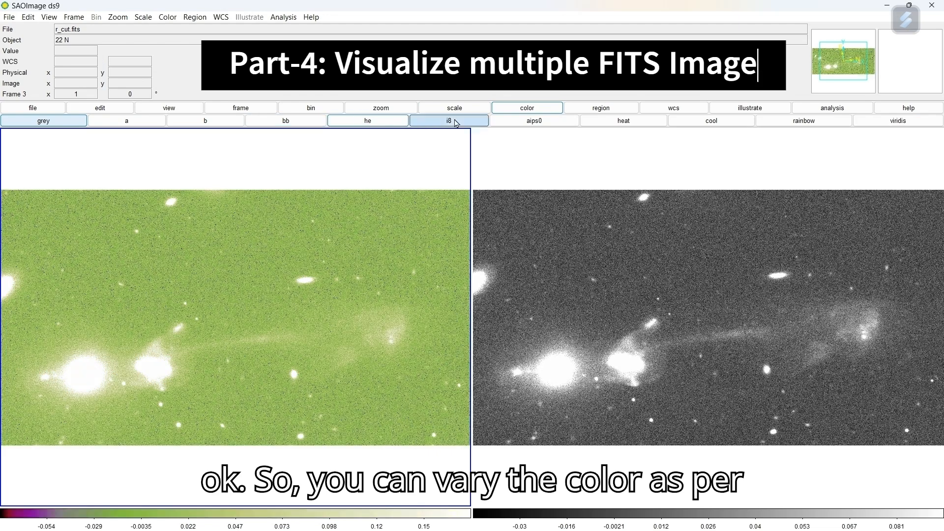
pyautogui.click(653, 123)
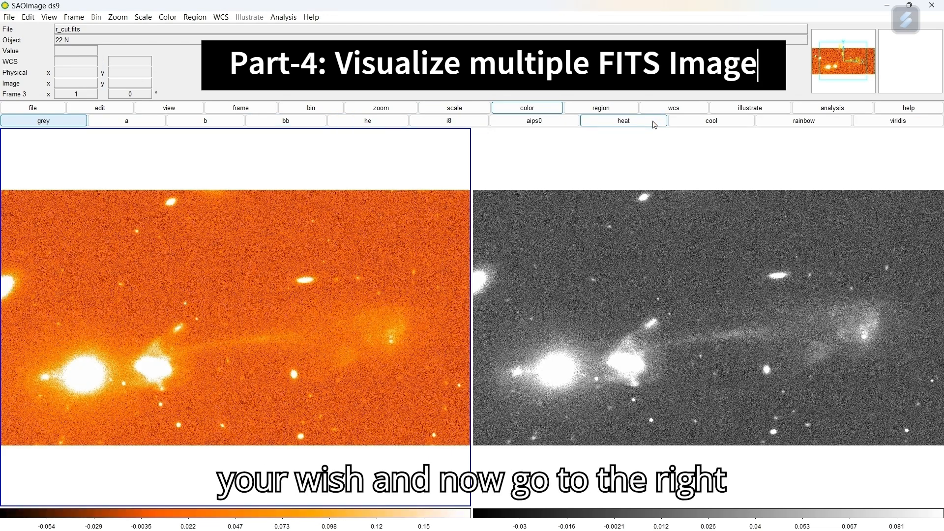
# Try several colormaps, including a and heat, on the g_cut.fits image and settle on rainbow
pyautogui.click(499, 183)
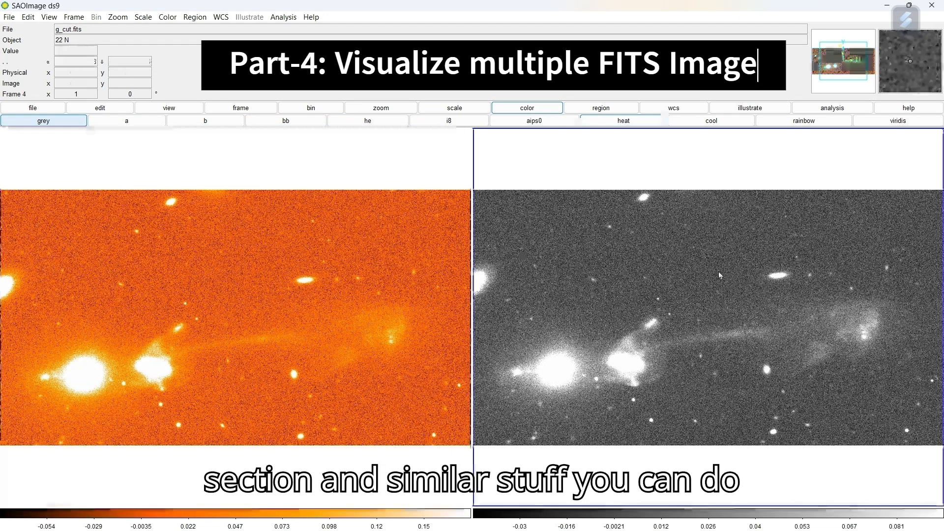
pyautogui.click(223, 124)
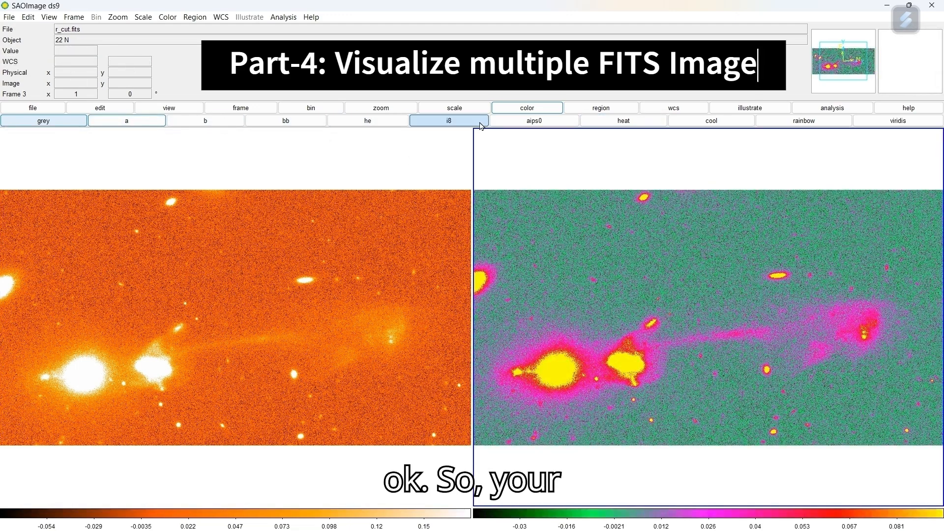
pyautogui.click(555, 123)
pyautogui.click(623, 121)
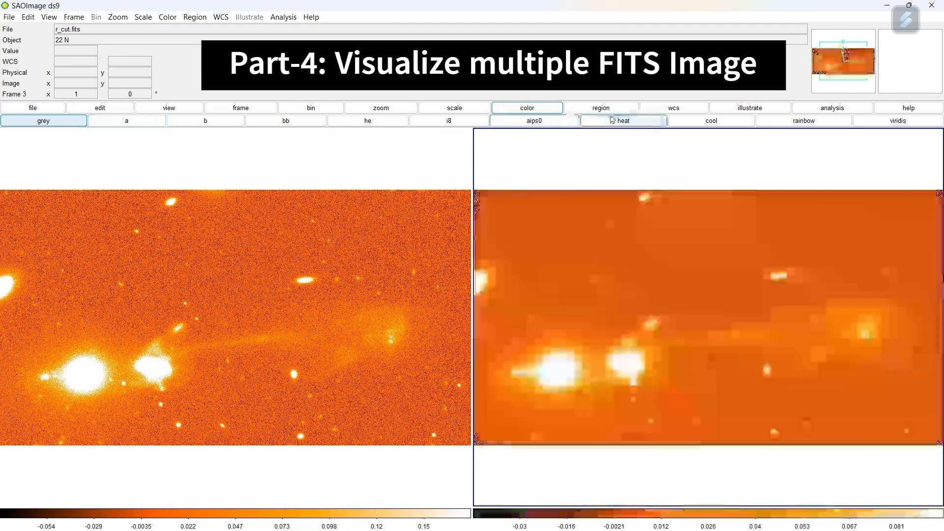
pyautogui.click(698, 122)
pyautogui.click(799, 121)
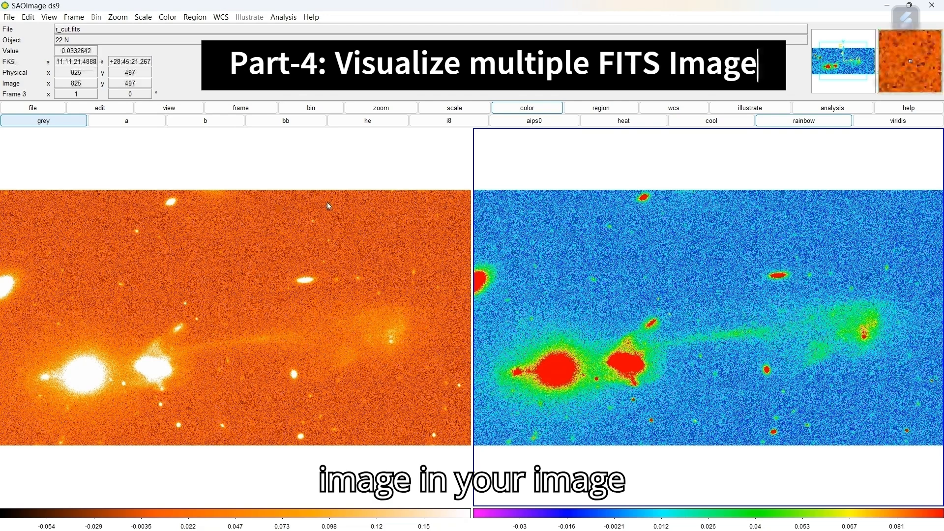
# Lock the two tiled frames together in the WCS coordinate system
pyautogui.click(74, 19)
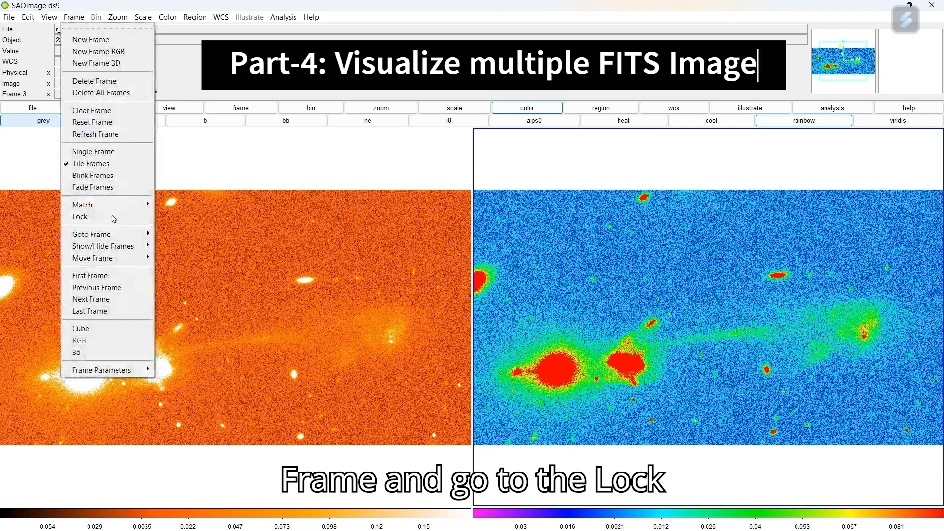
pyautogui.moveTo(143, 217)
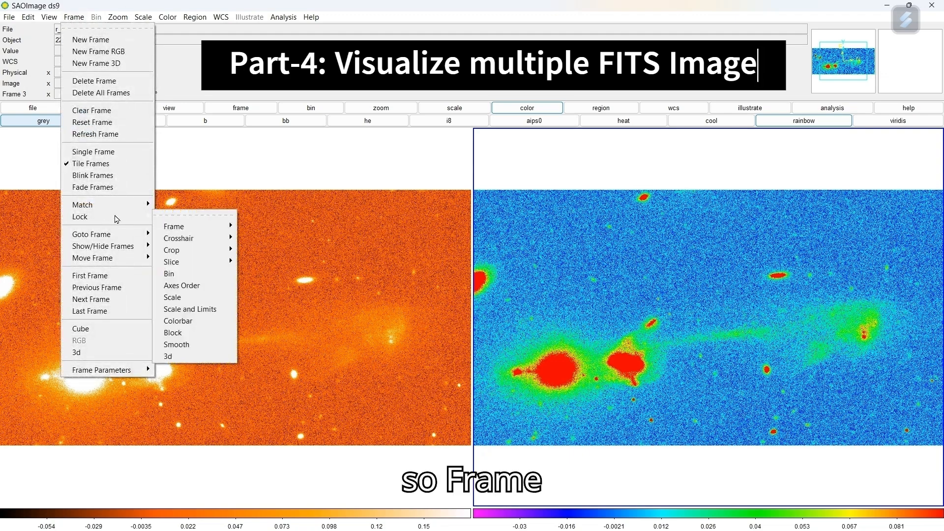
pyautogui.moveTo(166, 231)
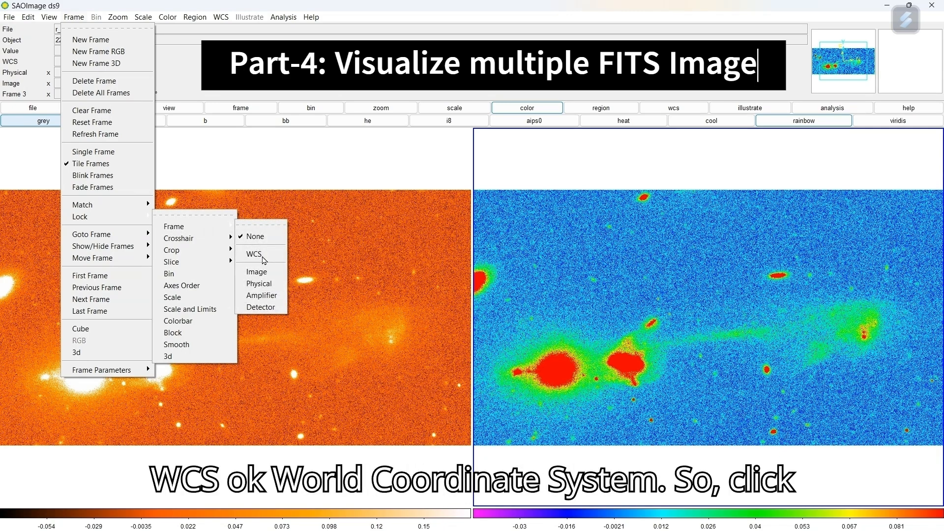
pyautogui.click(255, 254)
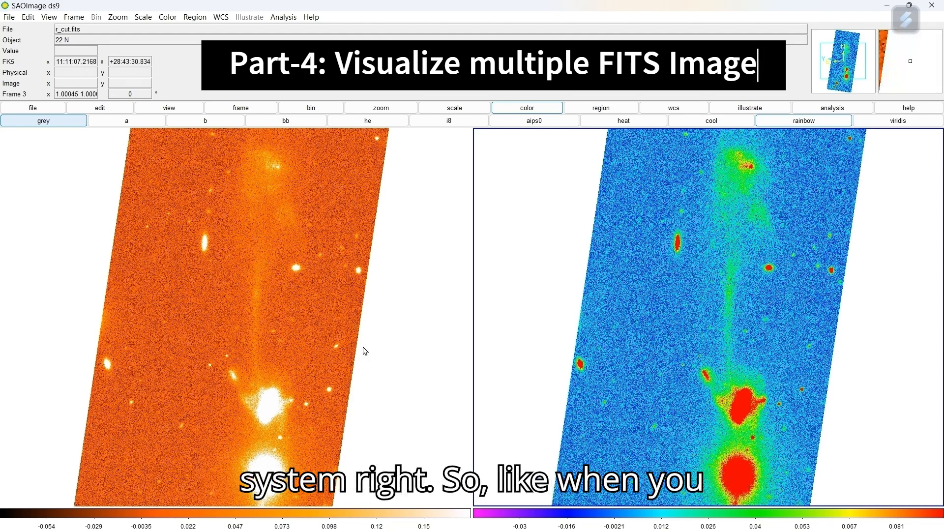
# Zoom both WCS-locked frames in and out to examine whether they follow the same patch of sky
pyautogui.scroll(-6, 365, 351)
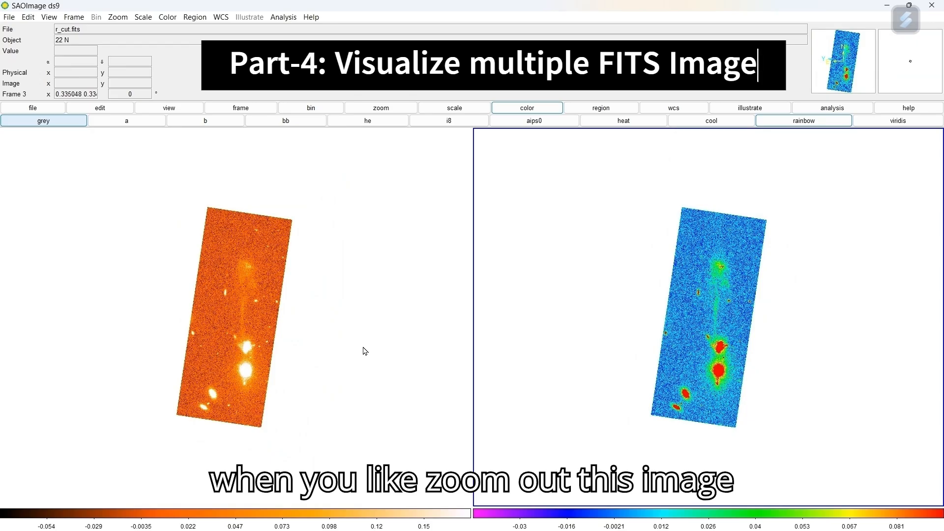
pyautogui.scroll(9, 365, 351)
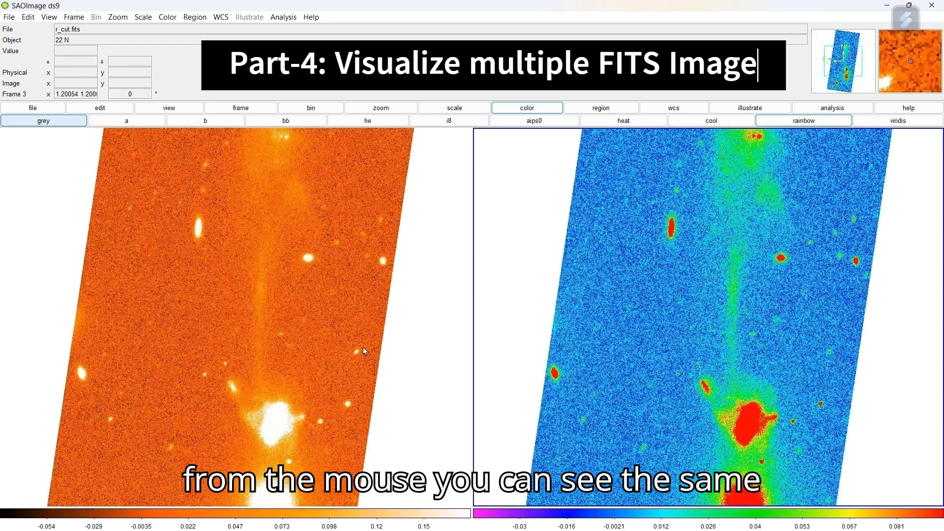
pyautogui.scroll(3, 365, 351)
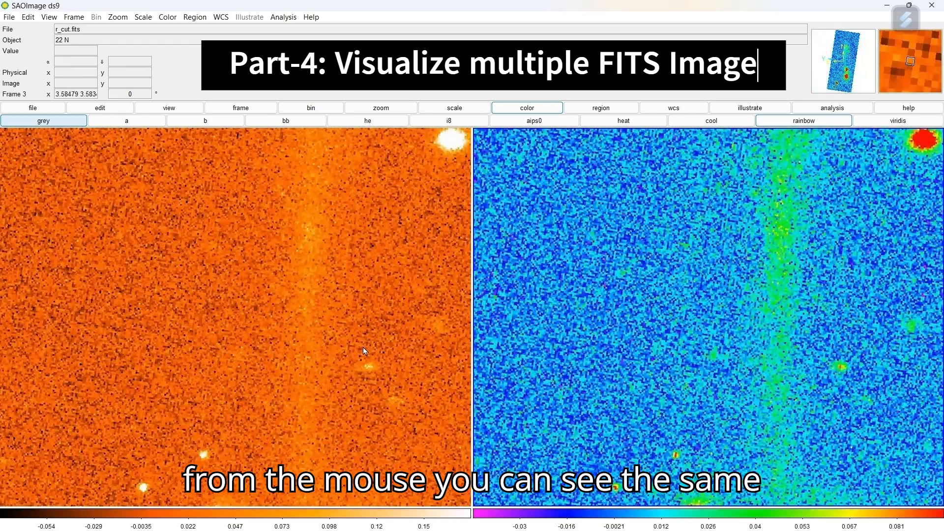
pyautogui.scroll(-4, 364, 350)
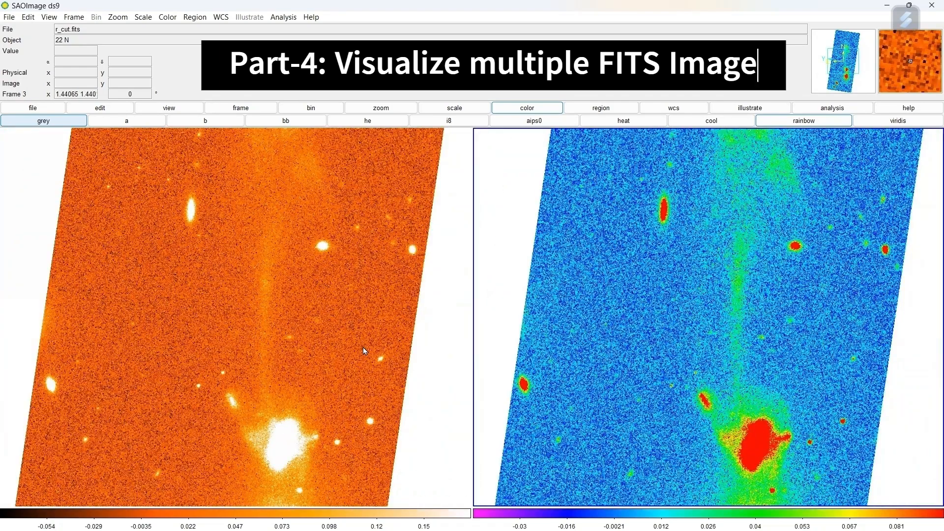
pyautogui.scroll(5, 365, 351)
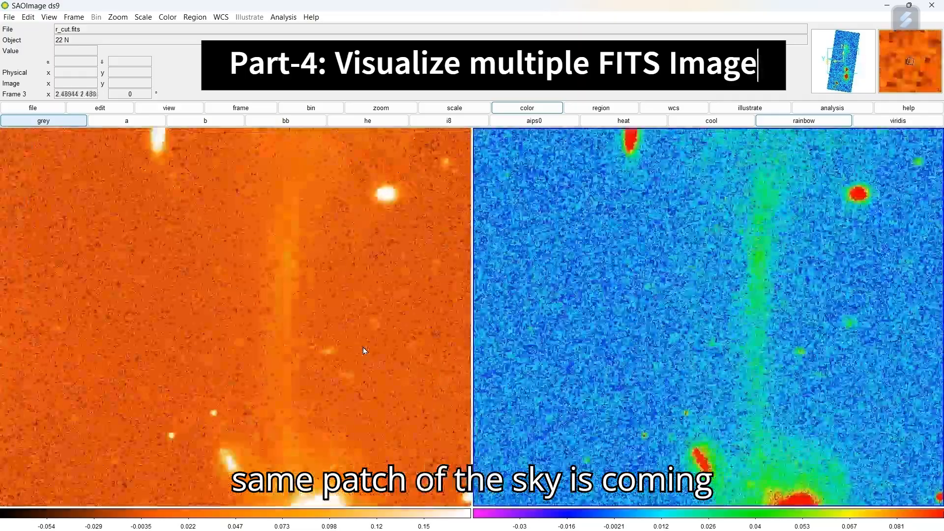
pyautogui.scroll(1, 364, 350)
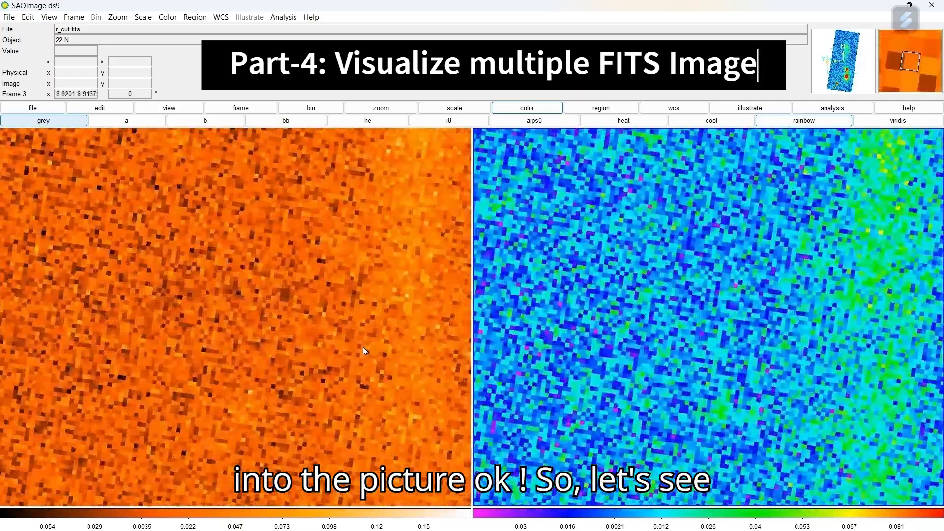
pyautogui.scroll(-8, 364, 347)
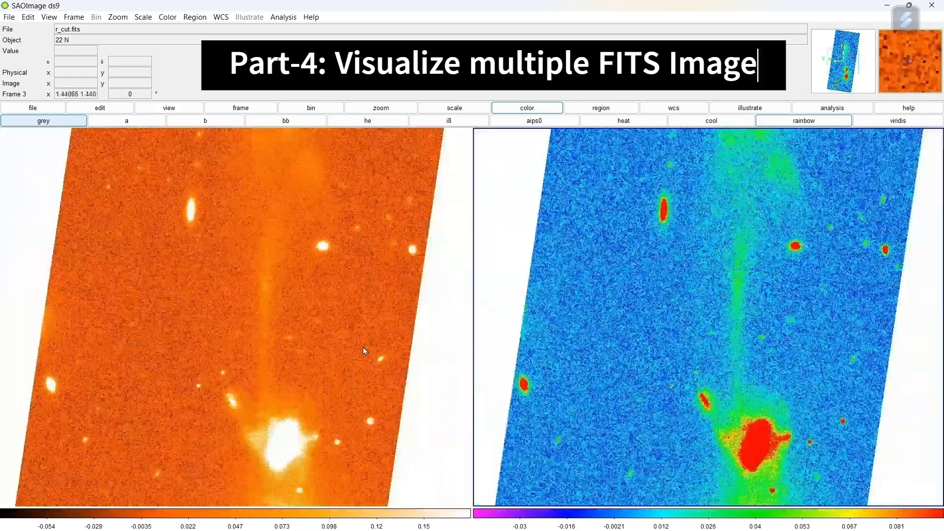
pyautogui.scroll(-2, 365, 351)
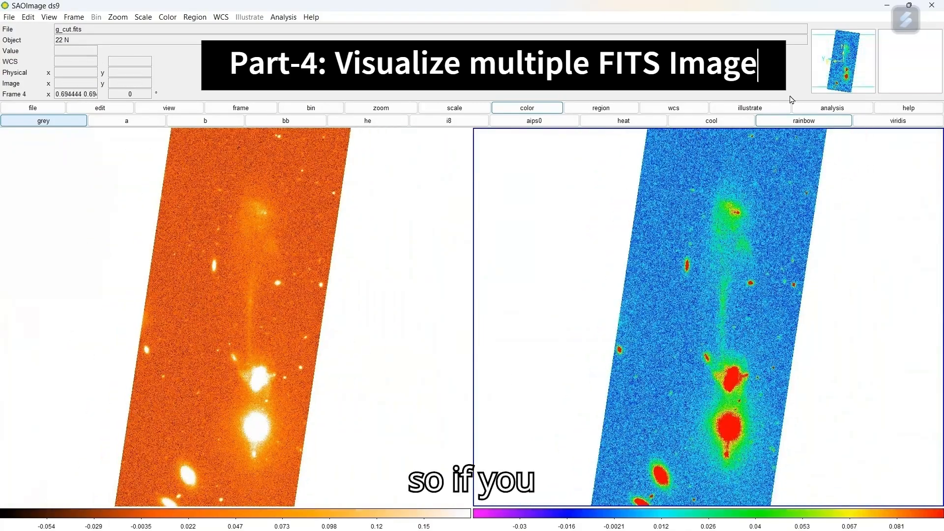
pyautogui.scroll(-3, 229, 325)
pyautogui.scroll(-3, 229, 326)
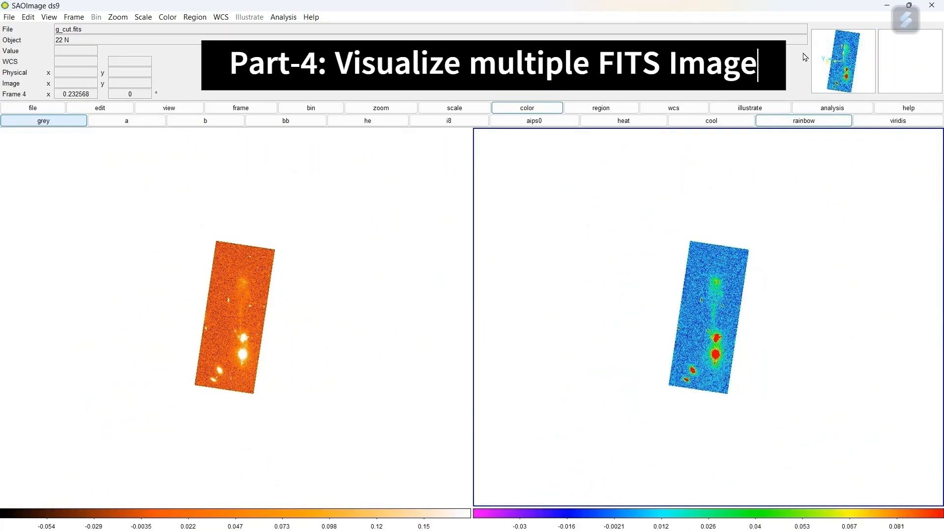
pyautogui.scroll(11, 199, 347)
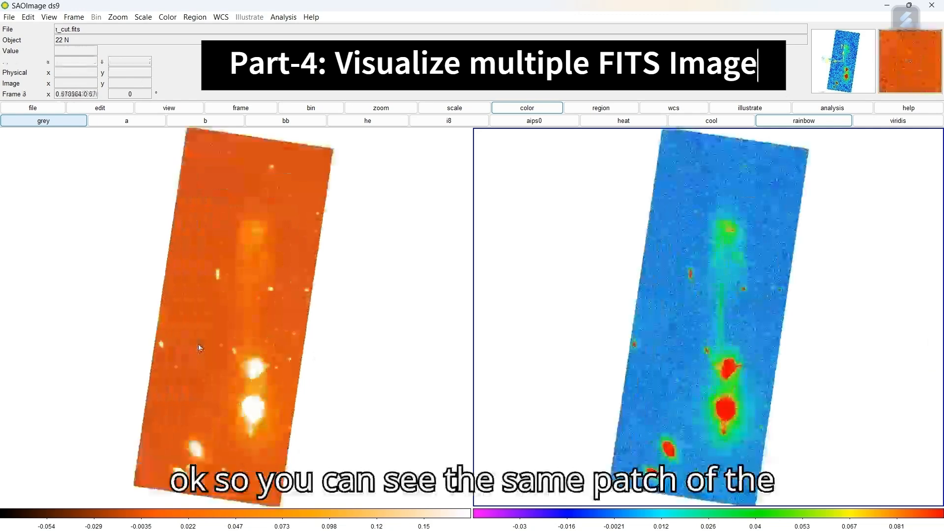
pyautogui.scroll(2, 199, 345)
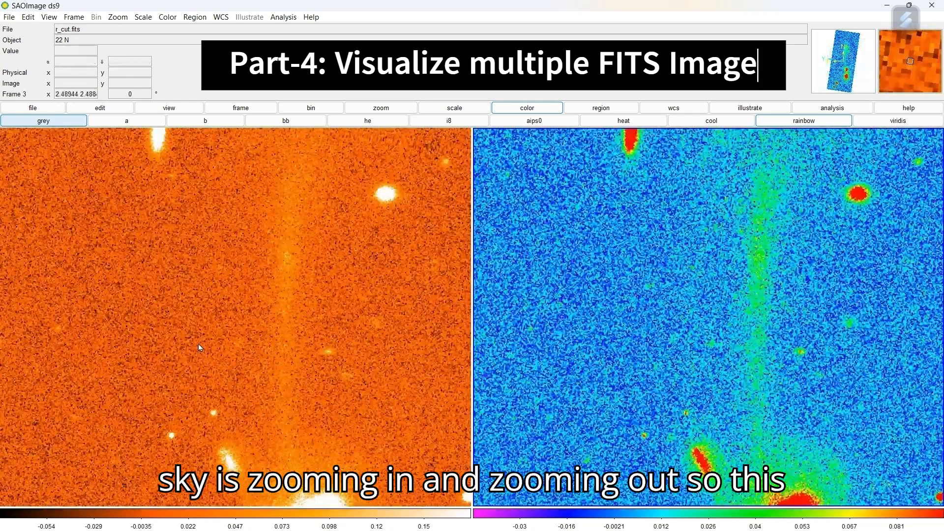
pyautogui.scroll(-4, 198, 345)
pyautogui.scroll(-4, 200, 347)
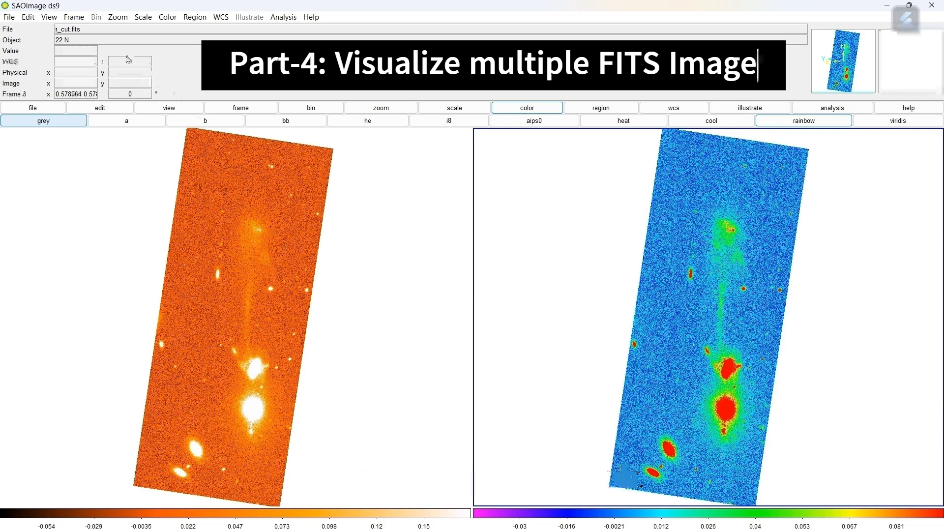
# Change the frame lock from WCS to Image coordinates for the r_cut.fits and g_cut.fits frames
pyautogui.click(69, 20)
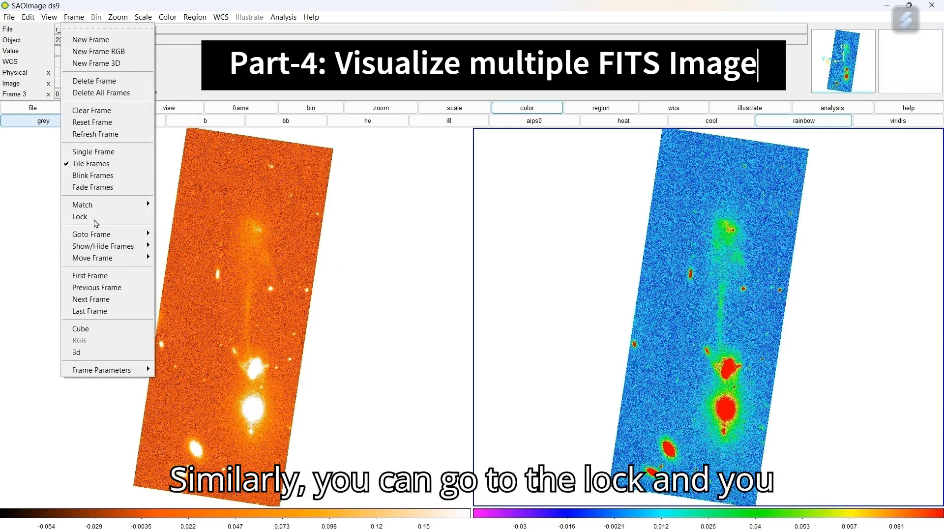
pyautogui.moveTo(96, 221)
pyautogui.moveTo(220, 226)
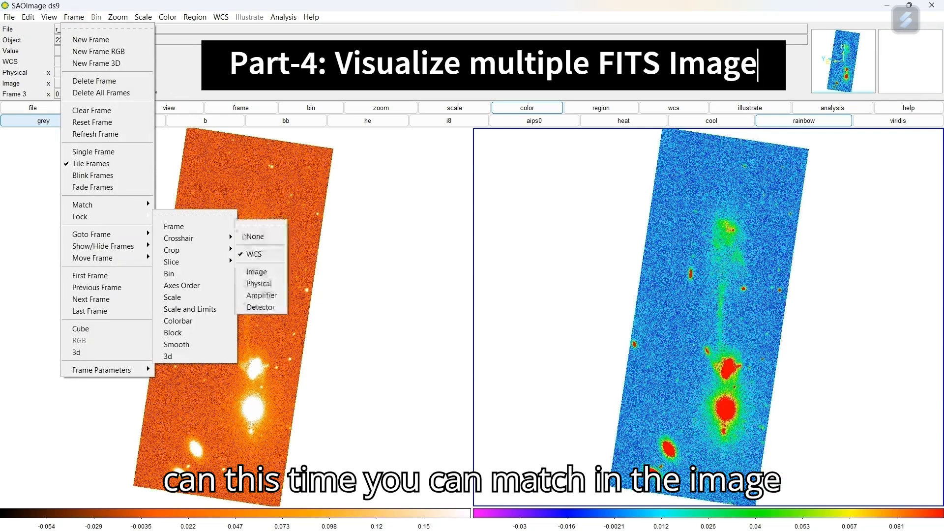
pyautogui.click(274, 277)
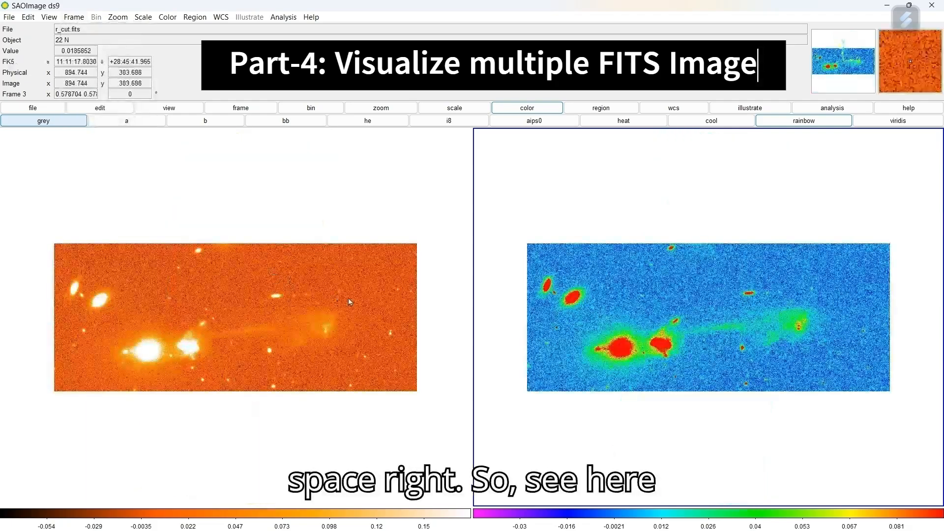
pyautogui.scroll(2, 349, 299)
pyautogui.scroll(2, 349, 300)
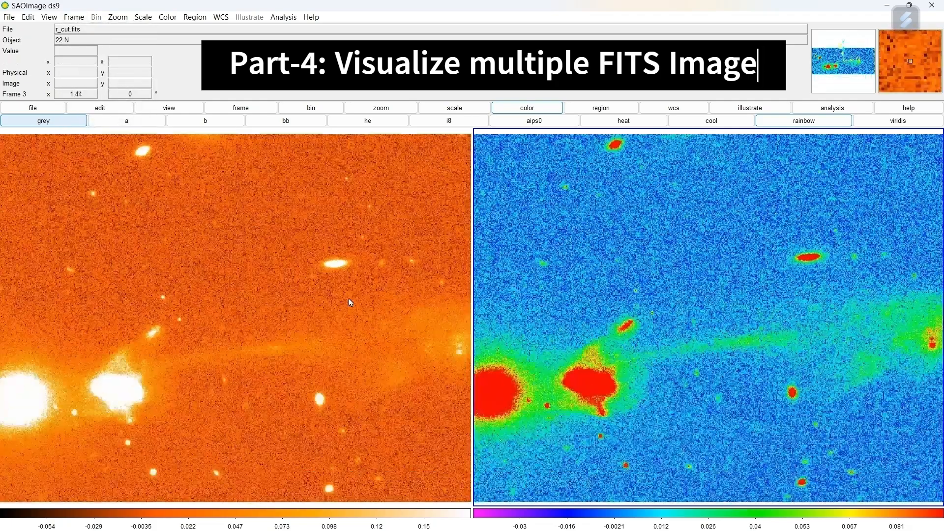
pyautogui.scroll(4, 350, 302)
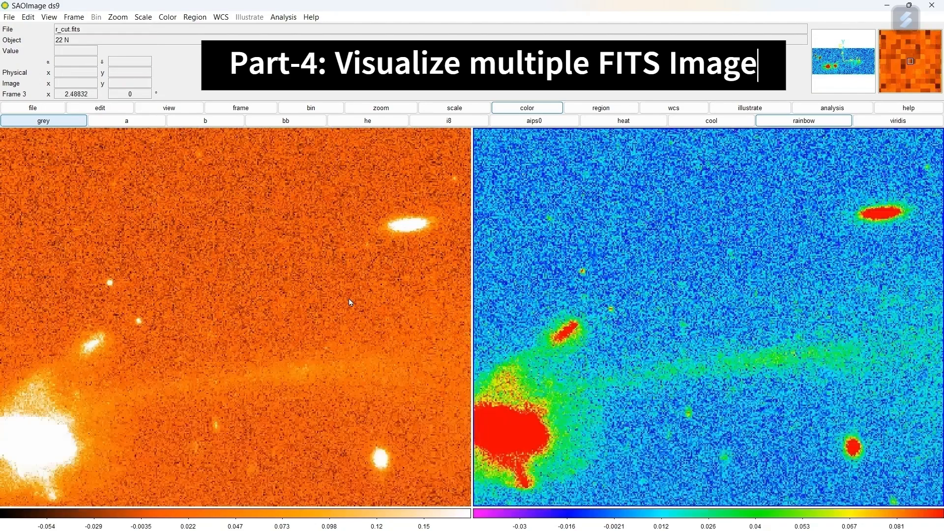